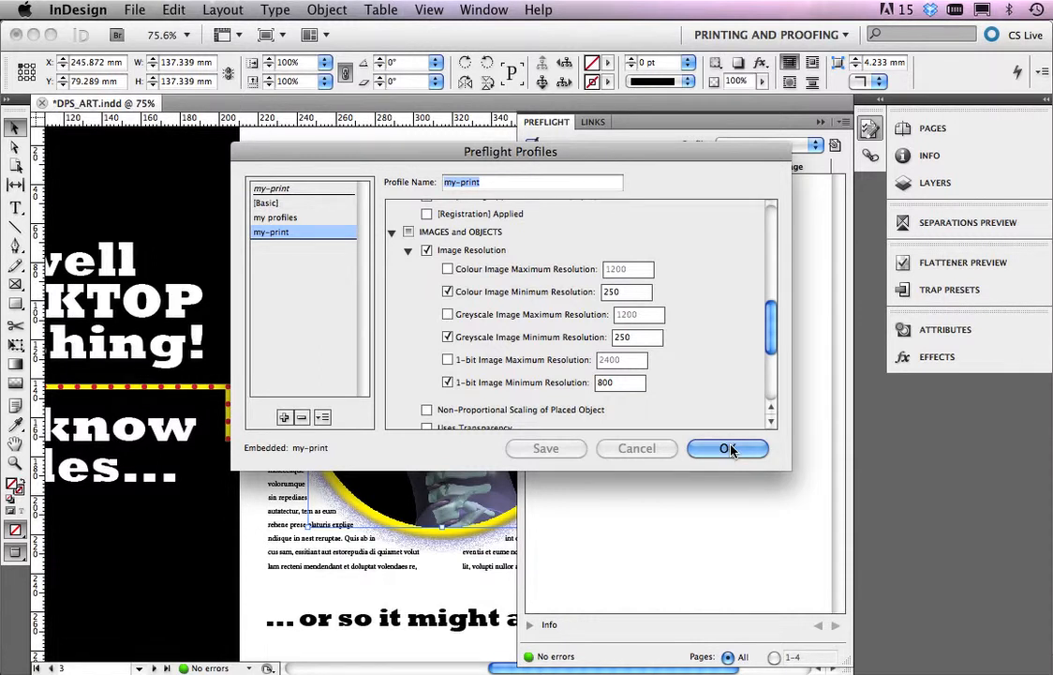
# Accept the my-print preflight profile and save the preflight report as Preflight Report.pdf in the DPS_art folder.
pyautogui.click(729, 449)
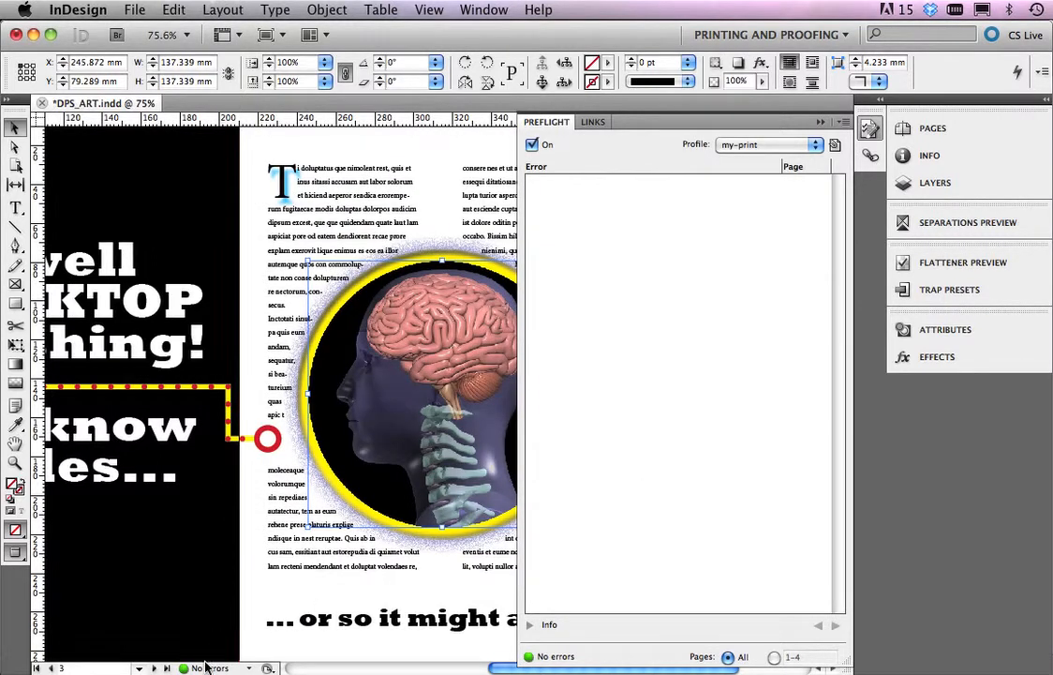
pyautogui.click(842, 123)
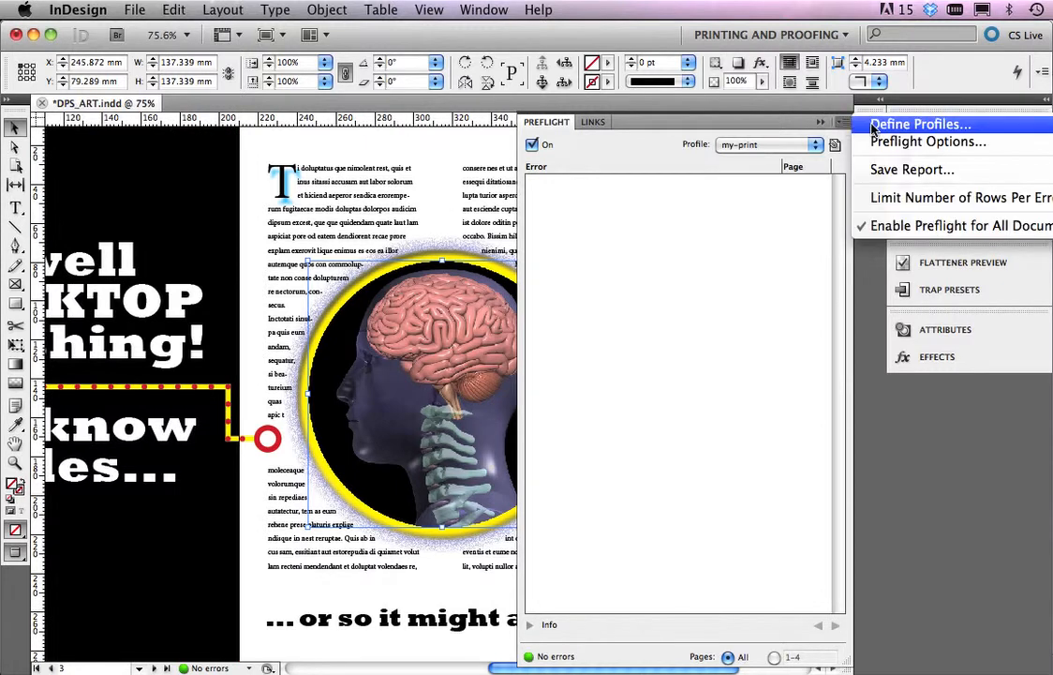
pyautogui.click(890, 172)
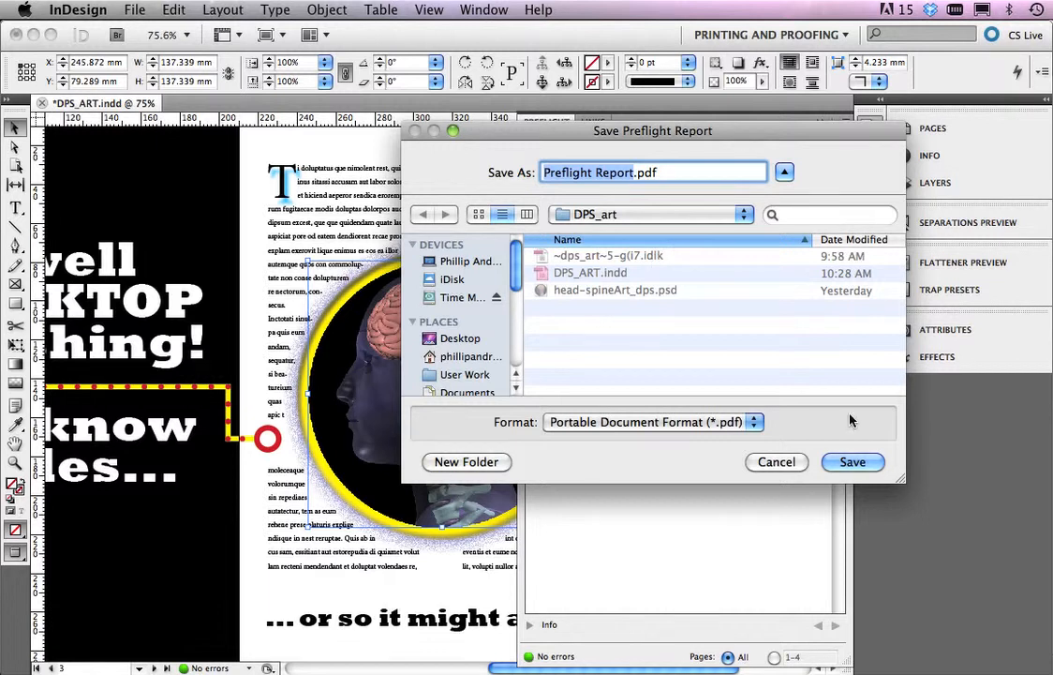
pyautogui.click(860, 462)
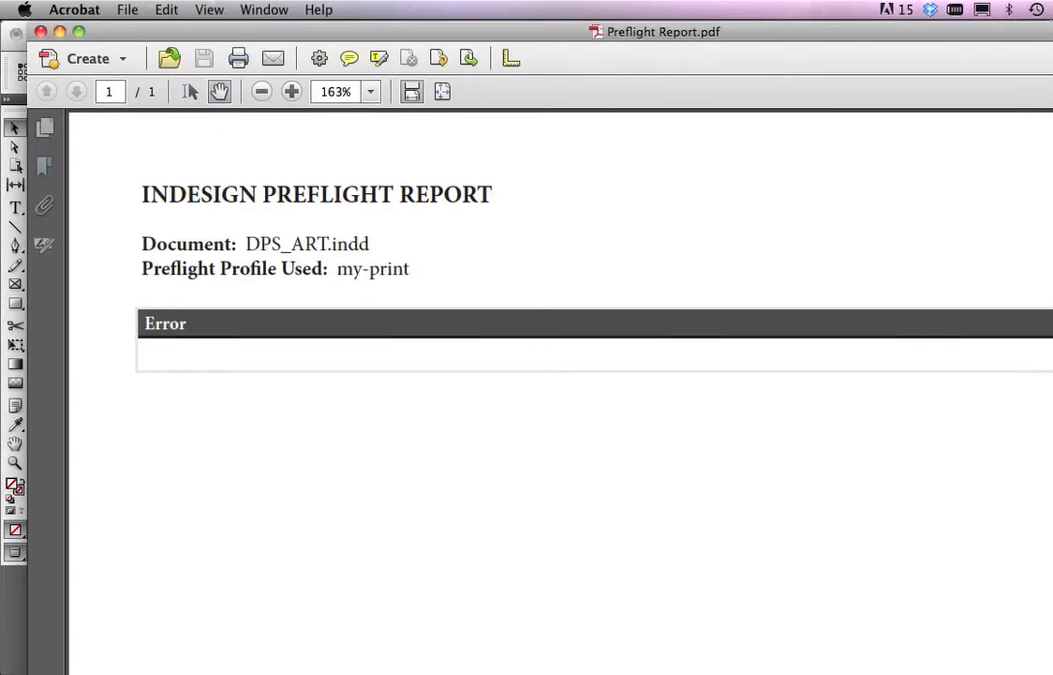
# Review the saved preflight report in Acrobat, close it and return to the InDesign document.
pyautogui.moveTo(1052, 674); pyautogui.dragTo(1025, 657)
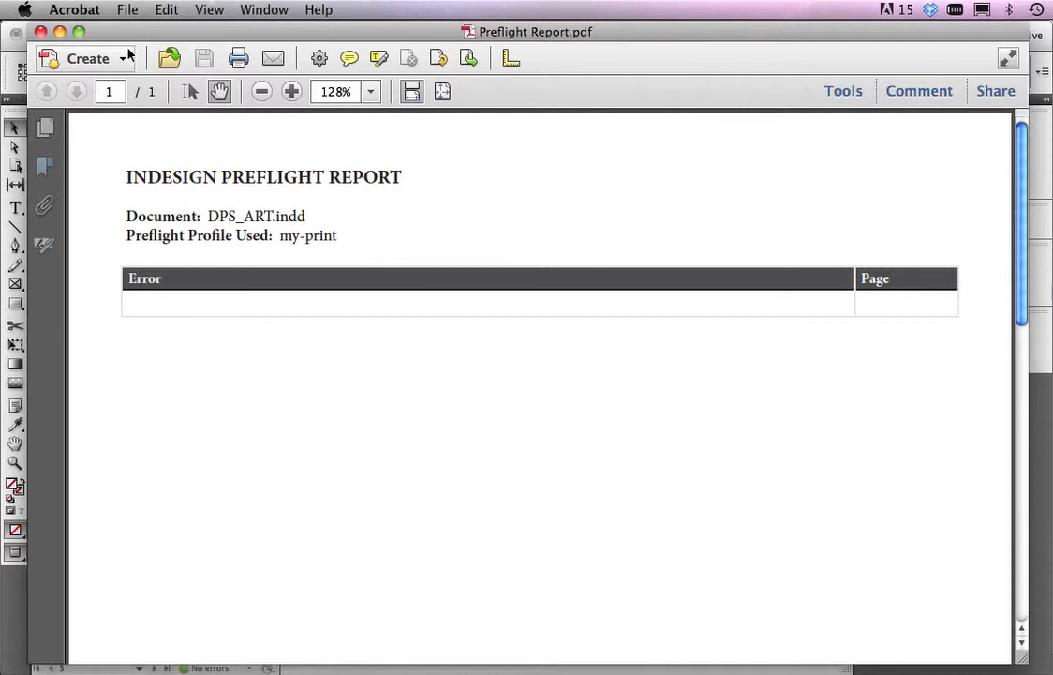
pyautogui.click(41, 31)
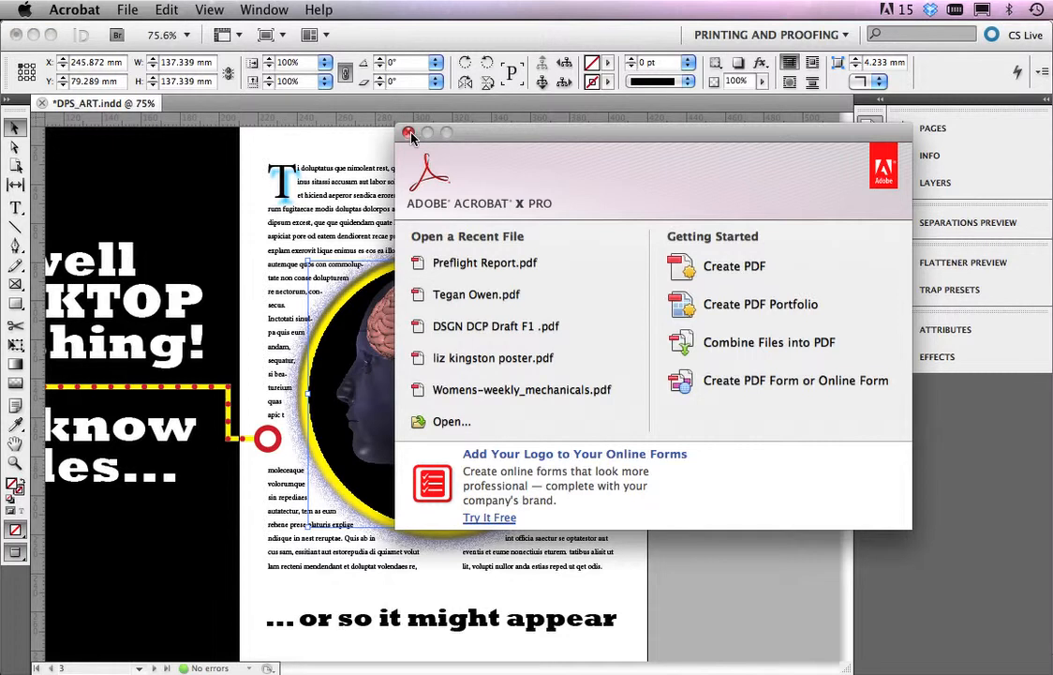
pyautogui.click(411, 136)
pyautogui.click(298, 141)
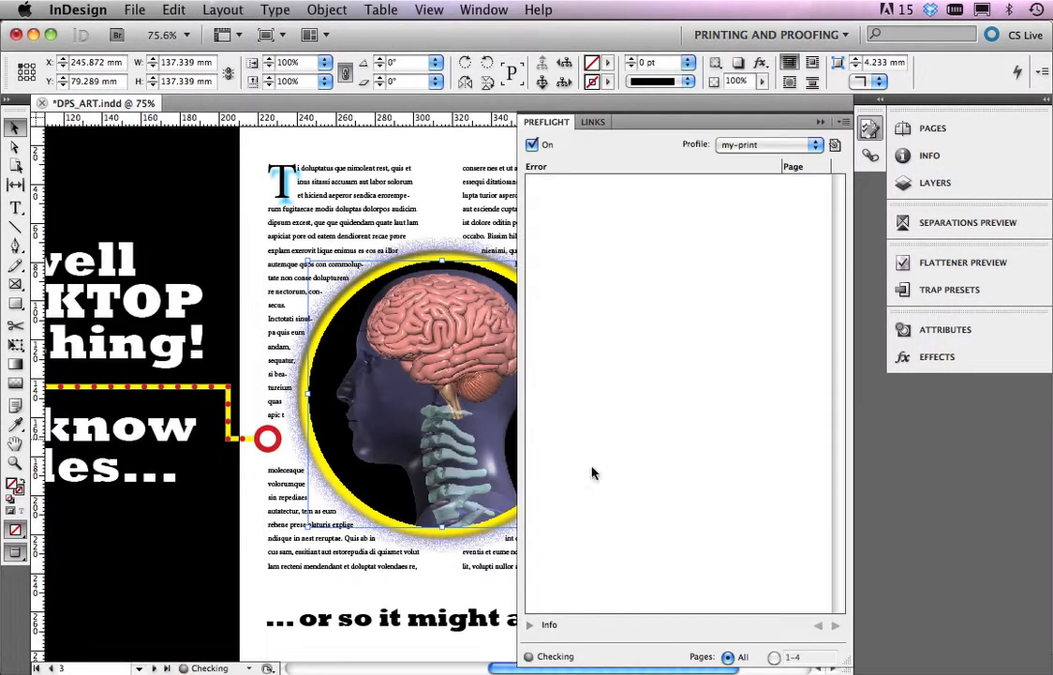
# Collapse the Preflight panel and start the Package command for the DPS_ART document.
pyautogui.click(824, 123)
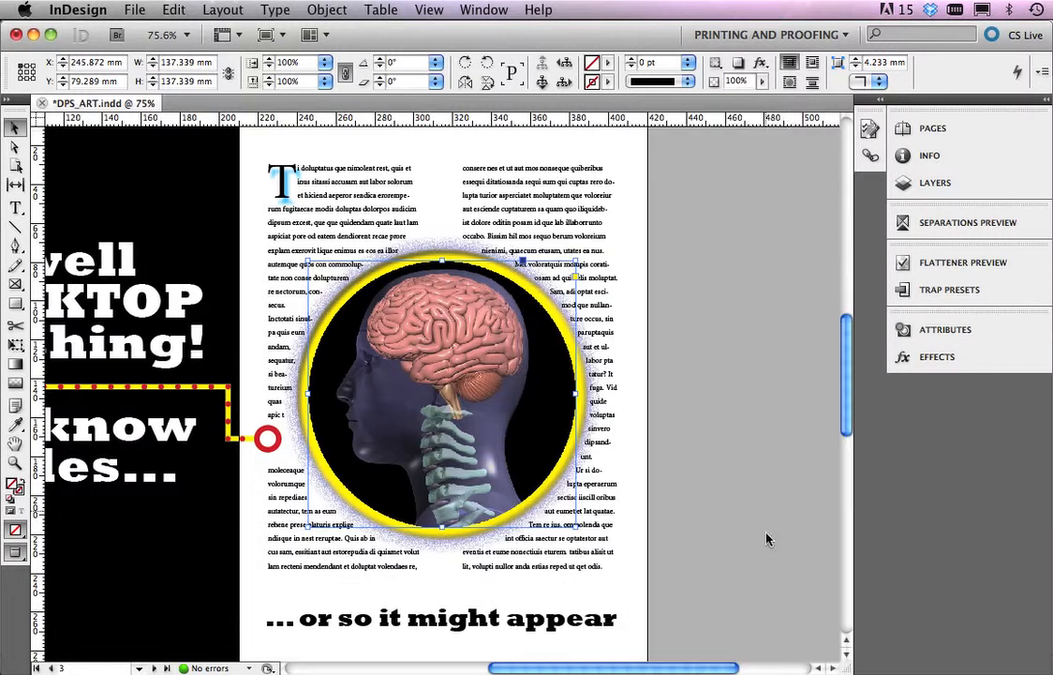
pyautogui.moveTo(686, 671); pyautogui.dragTo(602, 660)
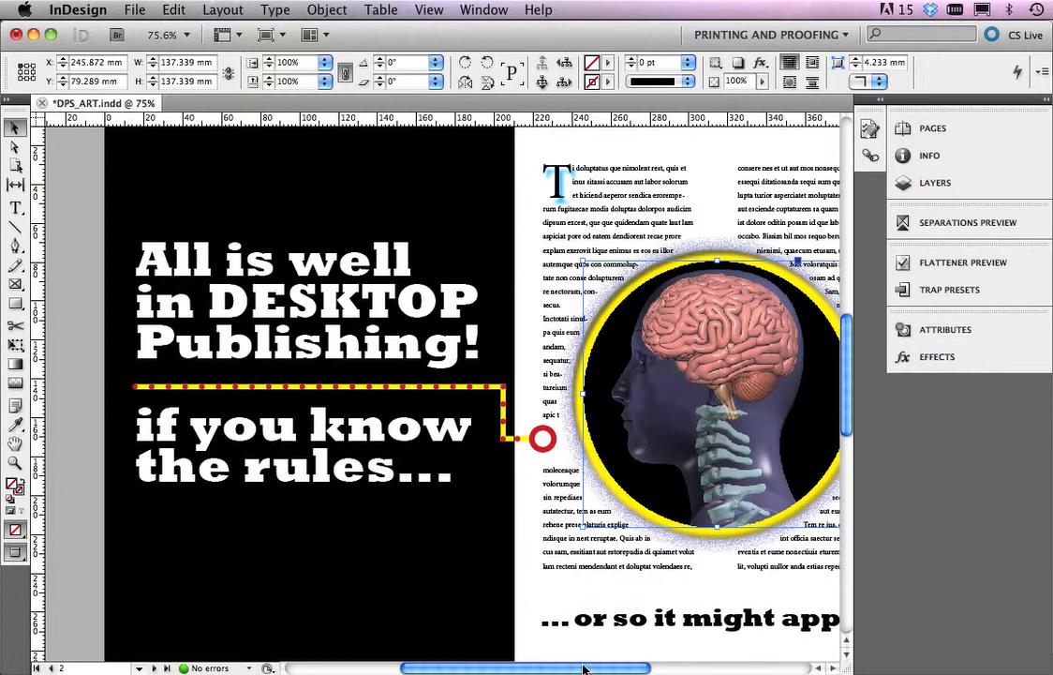
pyautogui.moveTo(584, 669); pyautogui.dragTo(593, 668)
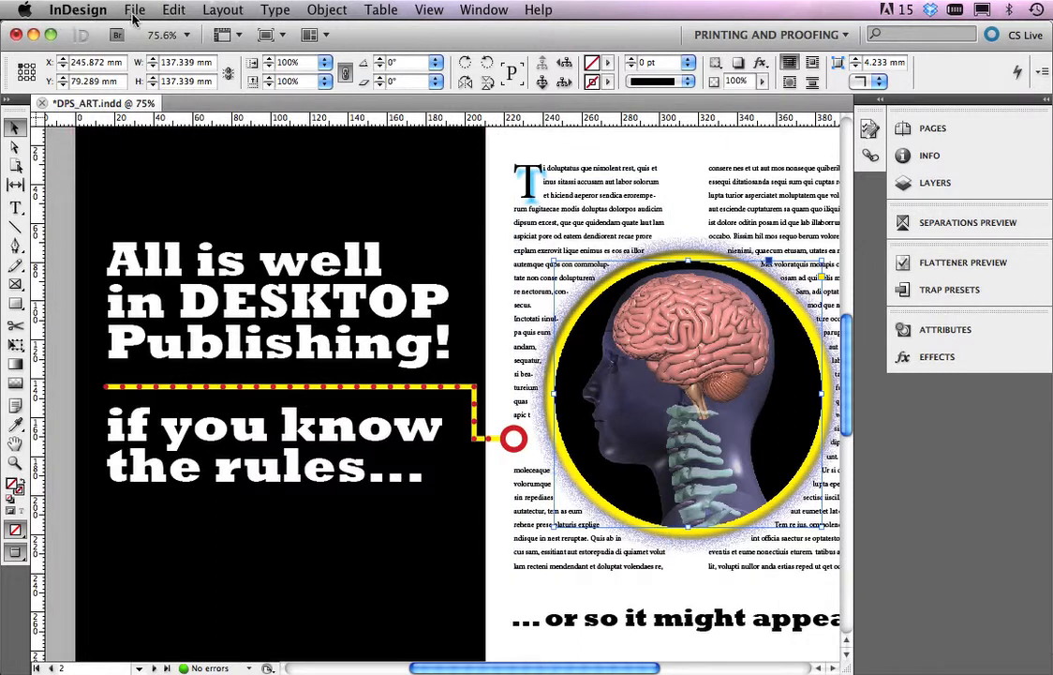
pyautogui.click(86, 11)
pyautogui.moveTo(132, 12)
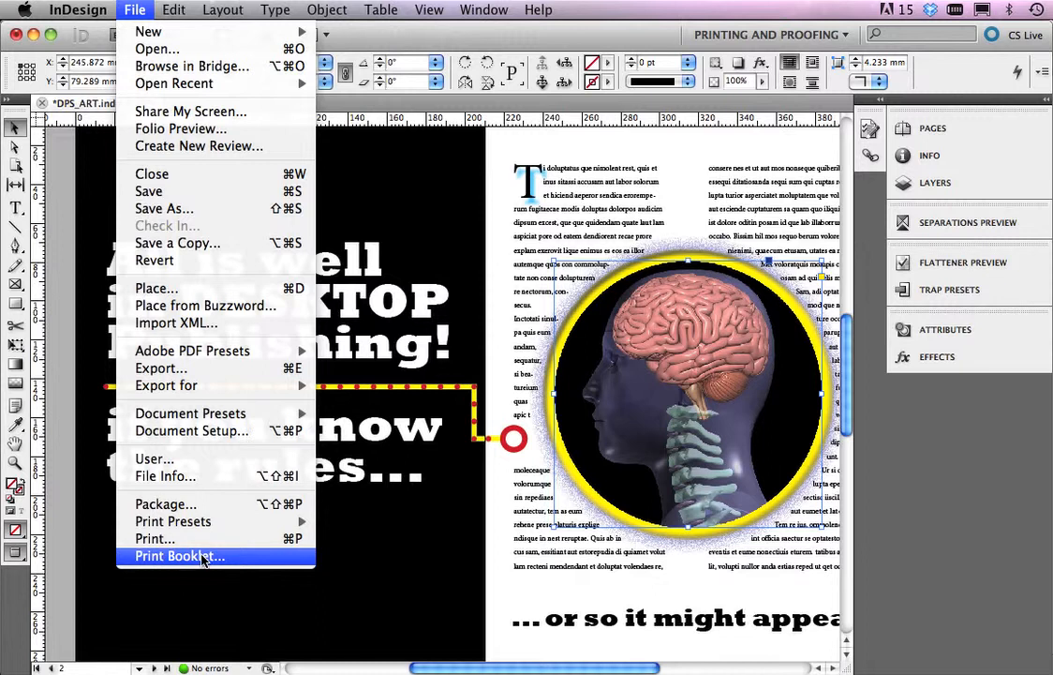
pyautogui.click(183, 506)
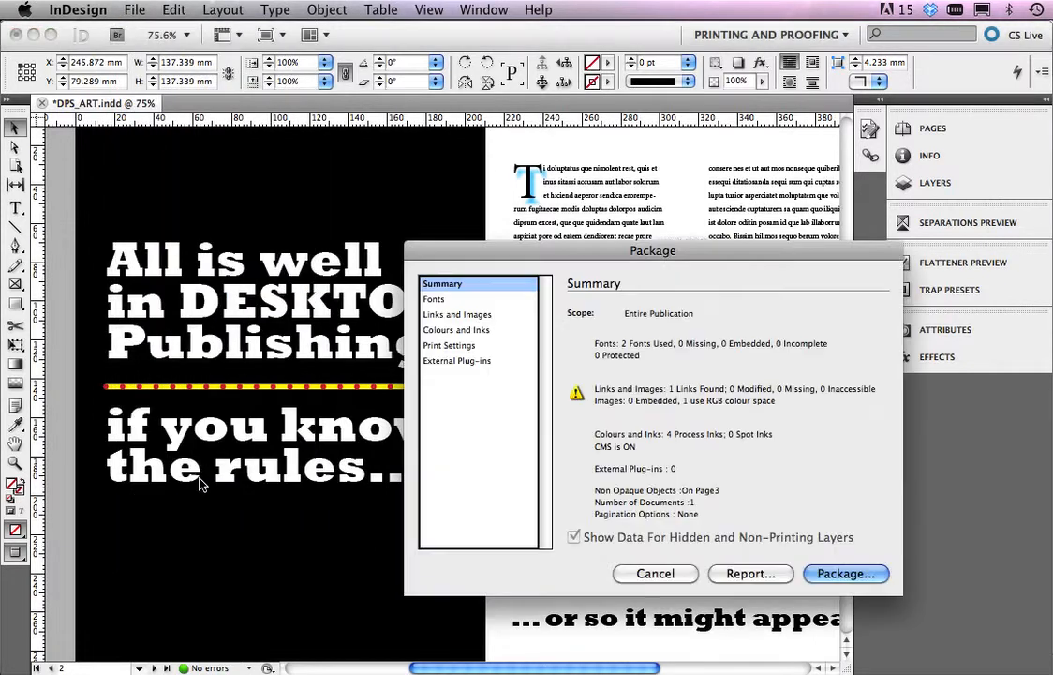
# Examine the package's fonts, links and images, colours and inks, print settings, external plug-ins and summary.
pyautogui.moveTo(501, 251); pyautogui.dragTo(265, 167)
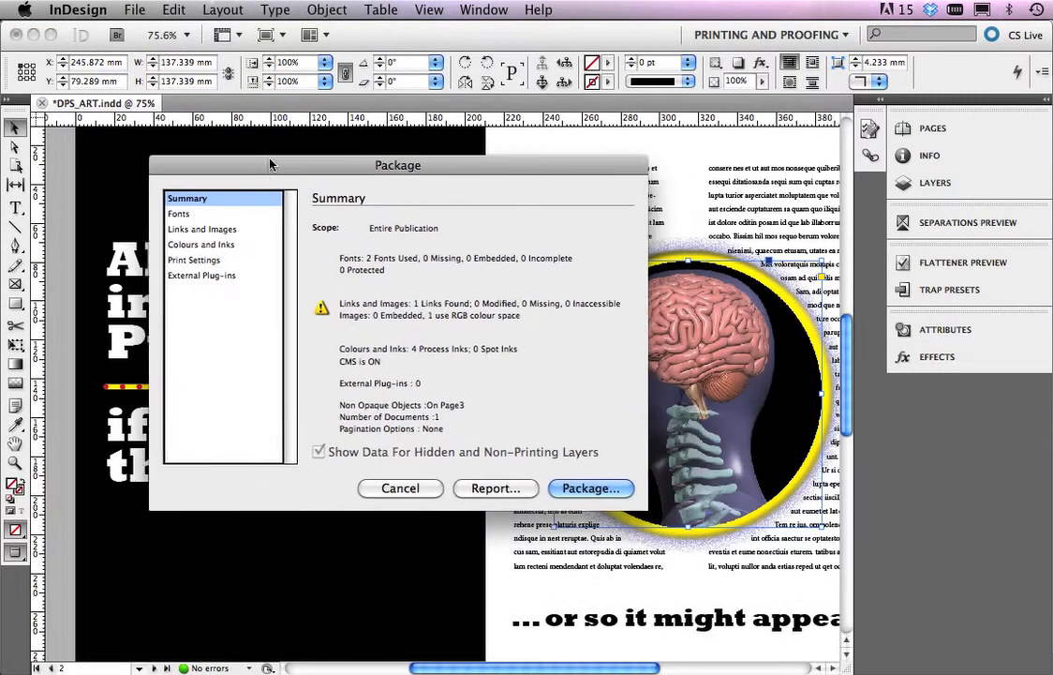
pyautogui.click(175, 213)
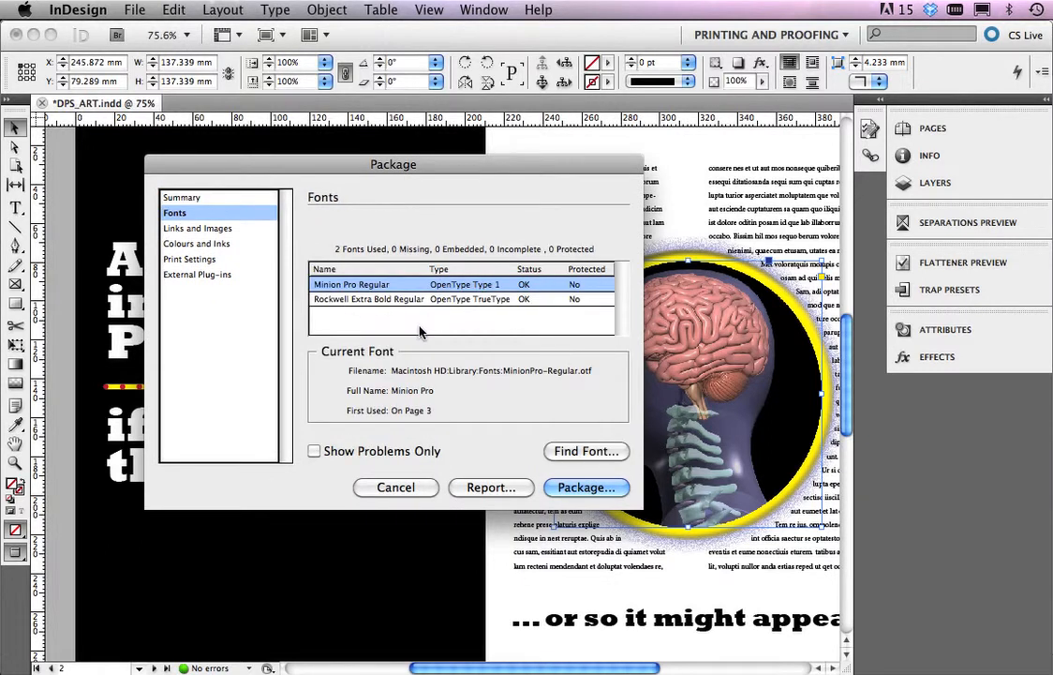
pyautogui.click(202, 231)
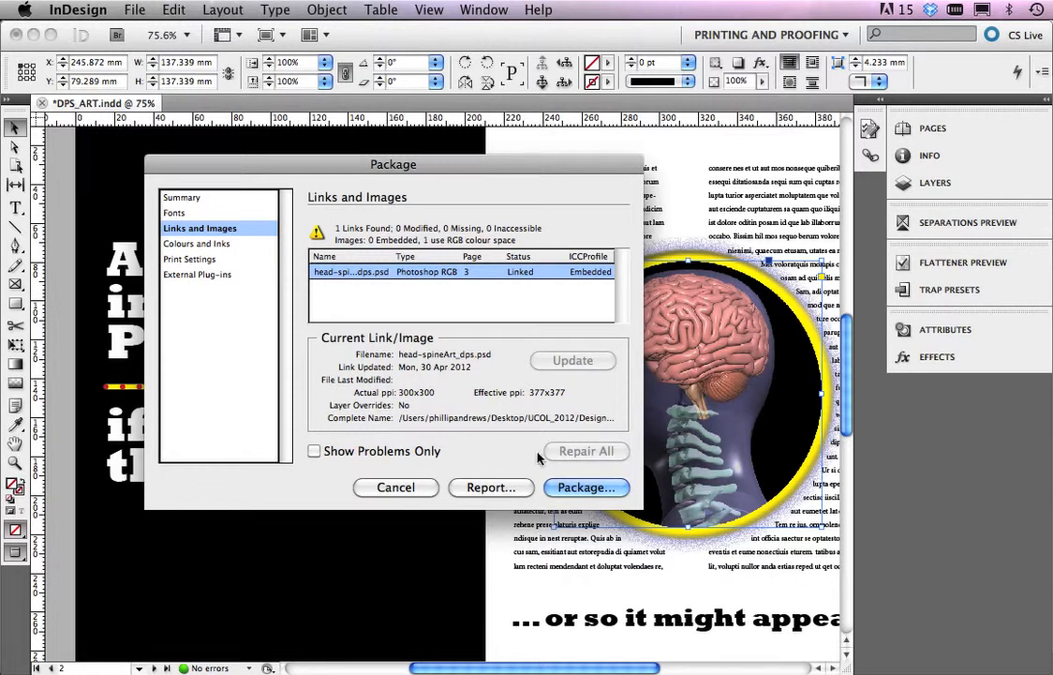
pyautogui.click(199, 242)
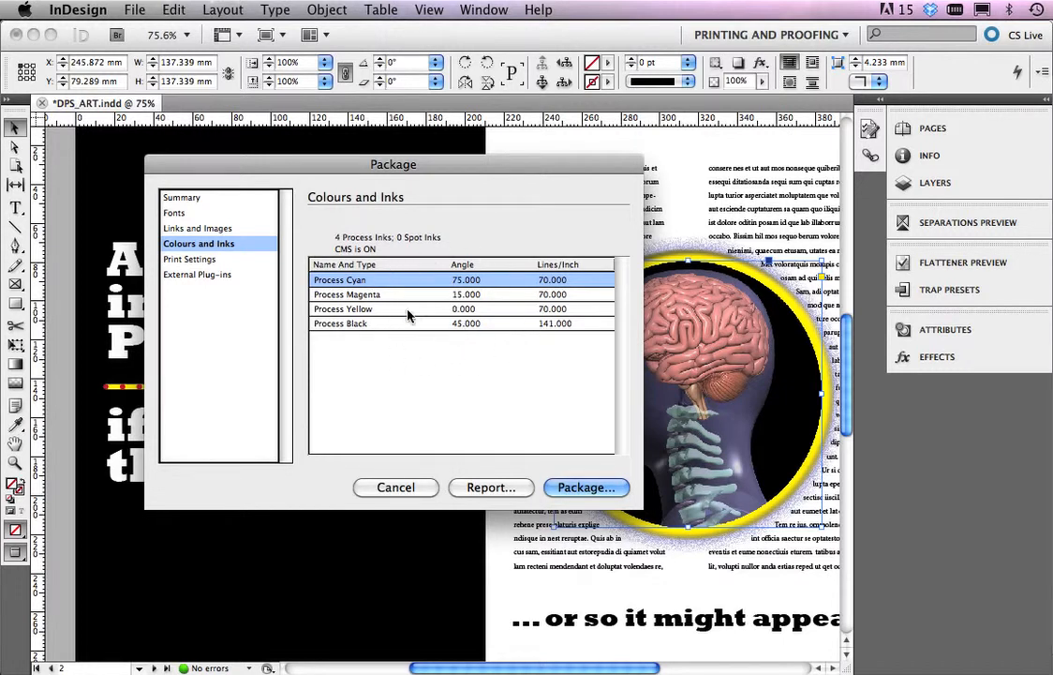
pyautogui.click(202, 262)
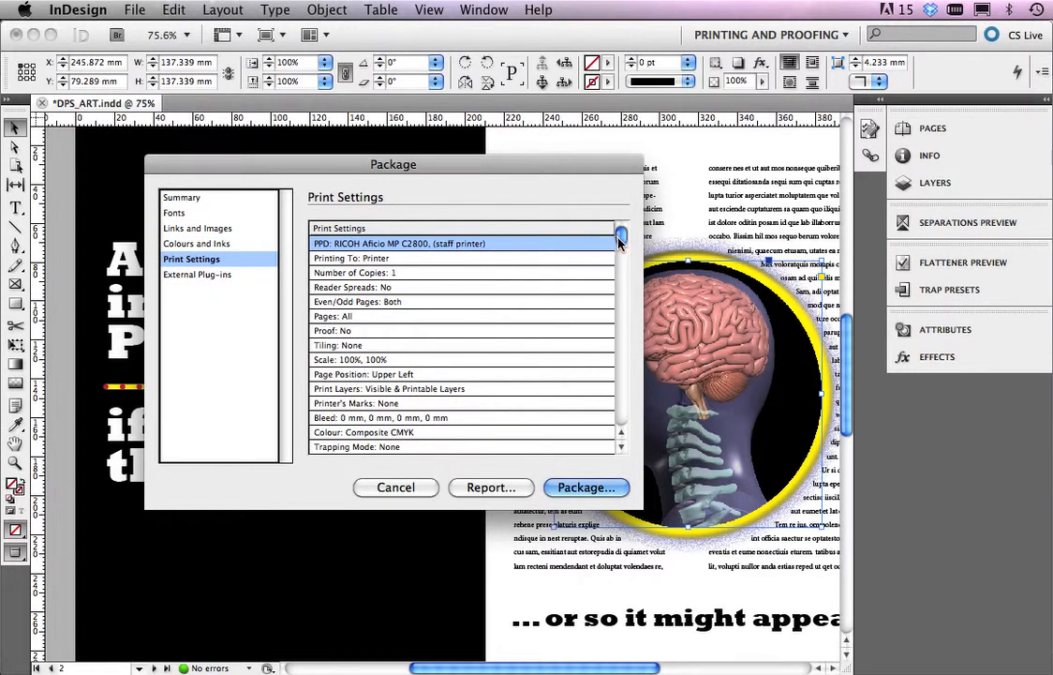
pyautogui.moveTo(621, 236); pyautogui.dragTo(609, 268)
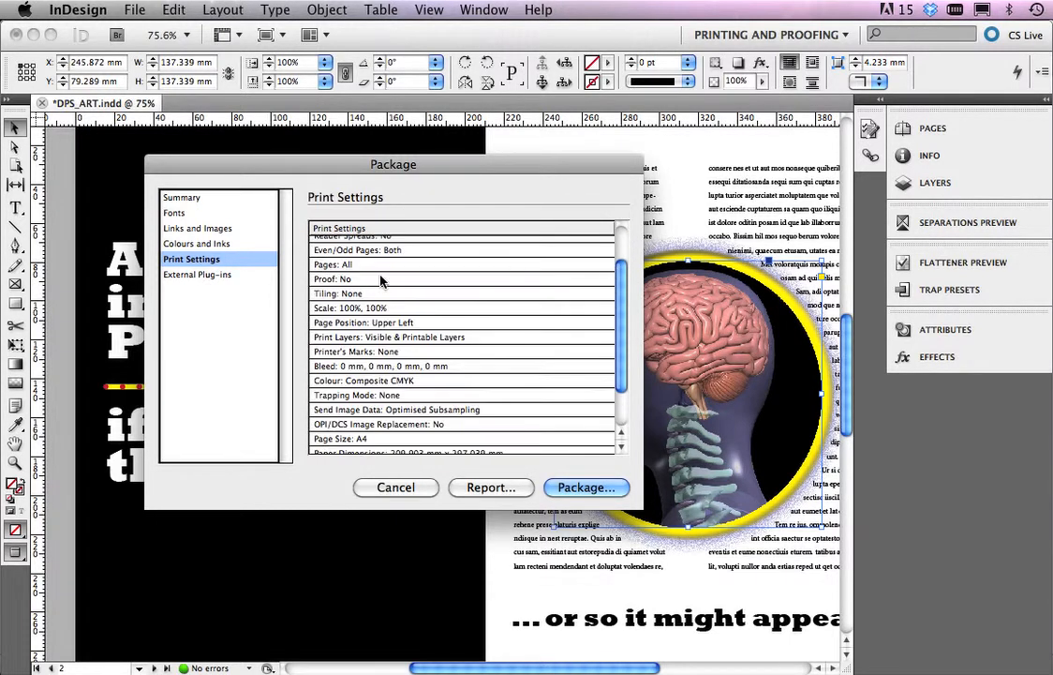
pyautogui.click(185, 276)
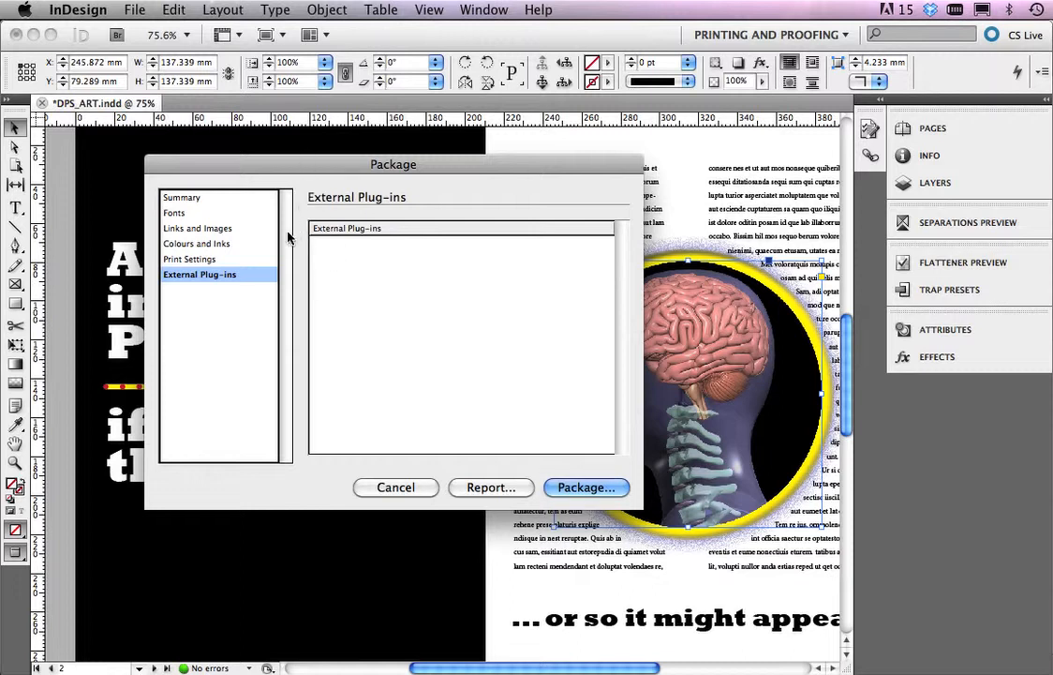
pyautogui.click(173, 197)
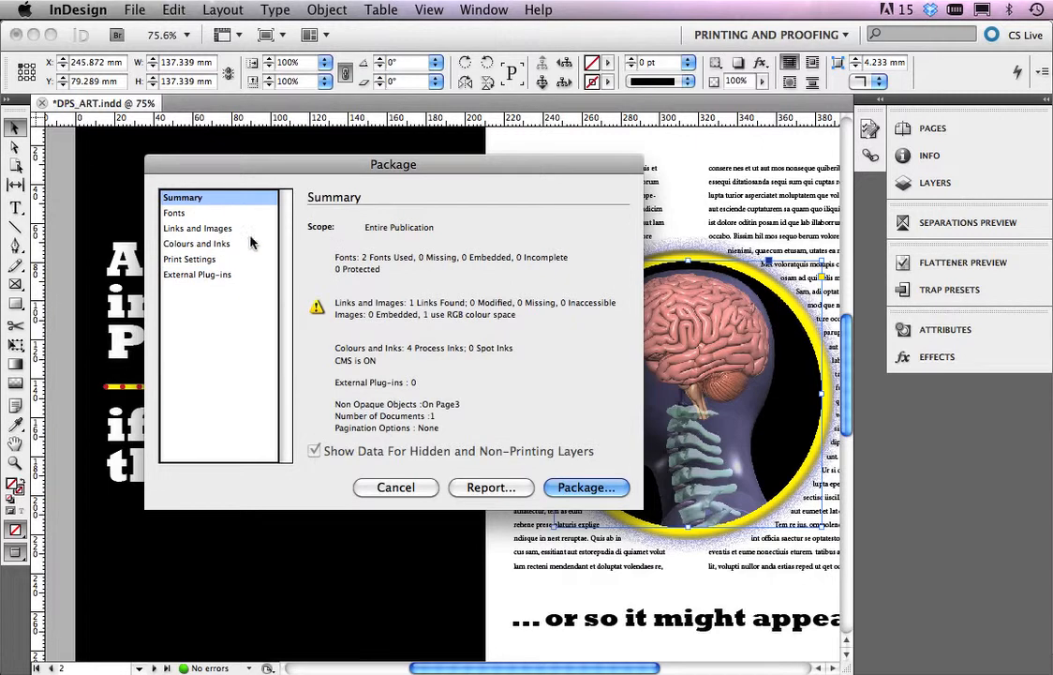
# Proceed with packaging, saving the publication and accepting Instructions.txt as the printing instructions file with blank contact details.
pyautogui.click(588, 488)
pyautogui.moveTo(616, 375); pyautogui.dragTo(343, 323)
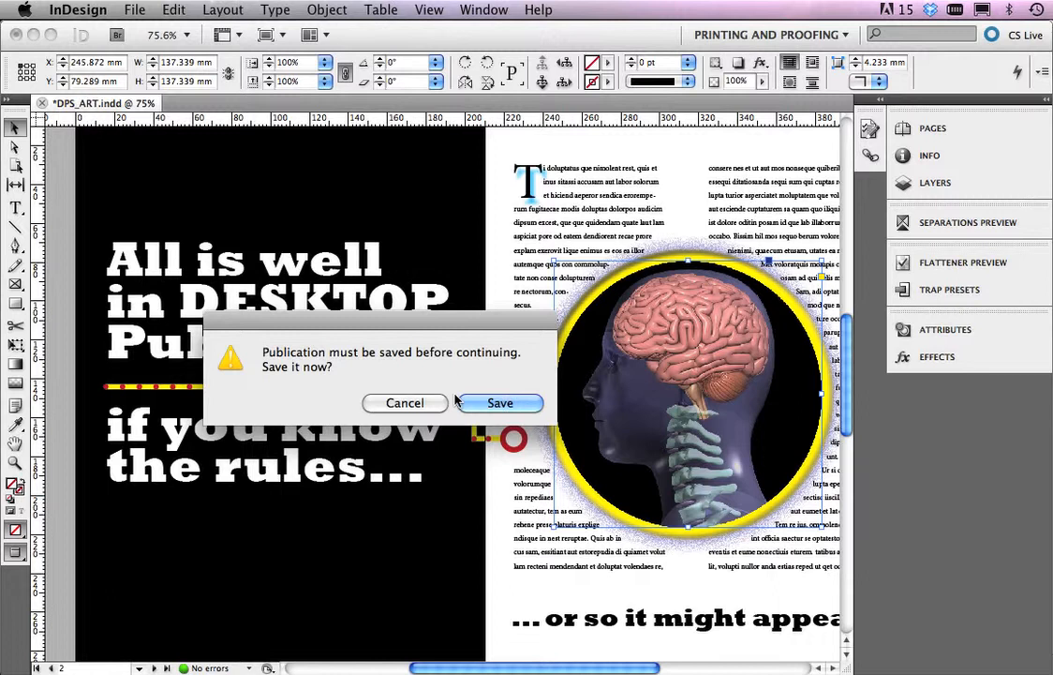
pyautogui.click(506, 405)
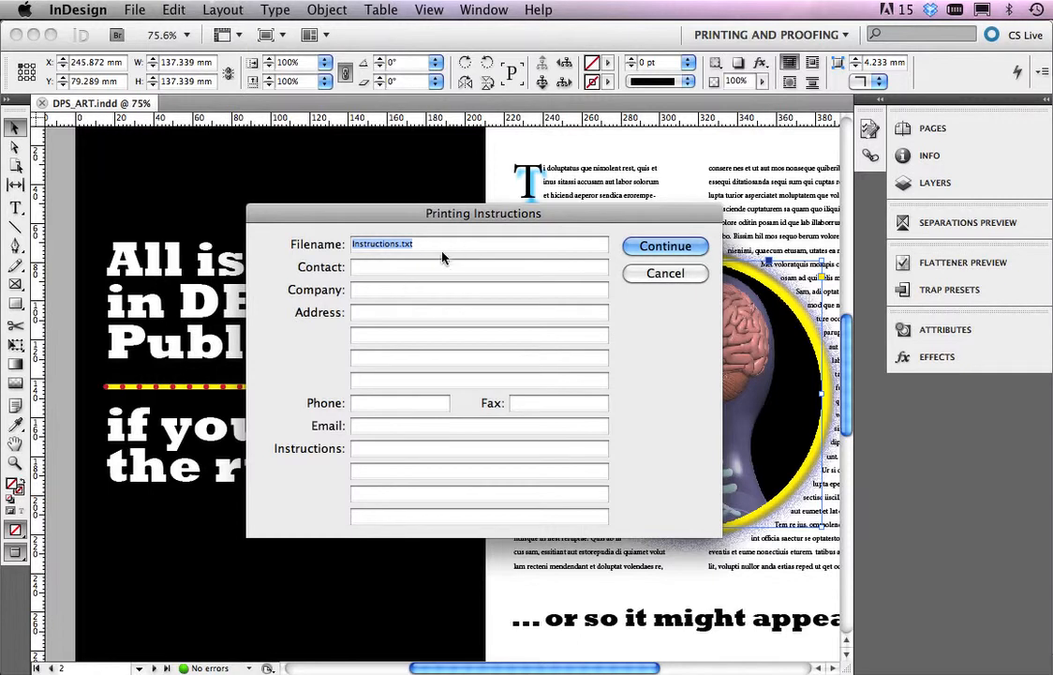
pyautogui.click(663, 247)
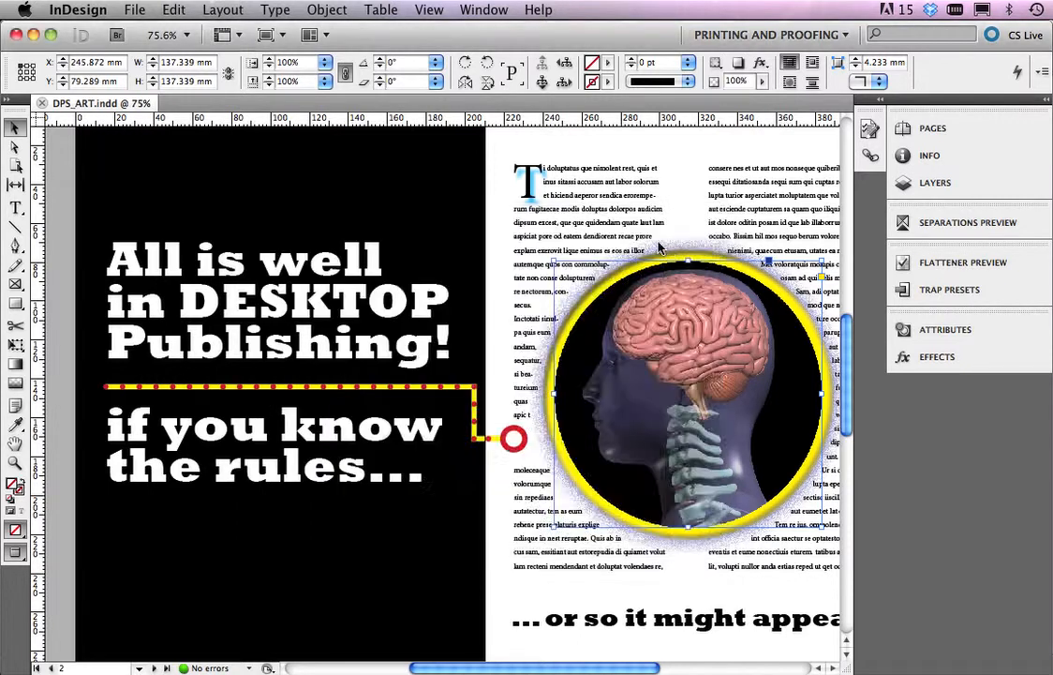
# Package the document into DPS_ART Folder inside DPS_art, copying fonts and linked graphics and updating graphic links, and accept the font licensing notice.
pyautogui.moveTo(576, 109); pyautogui.dragTo(306, 139)
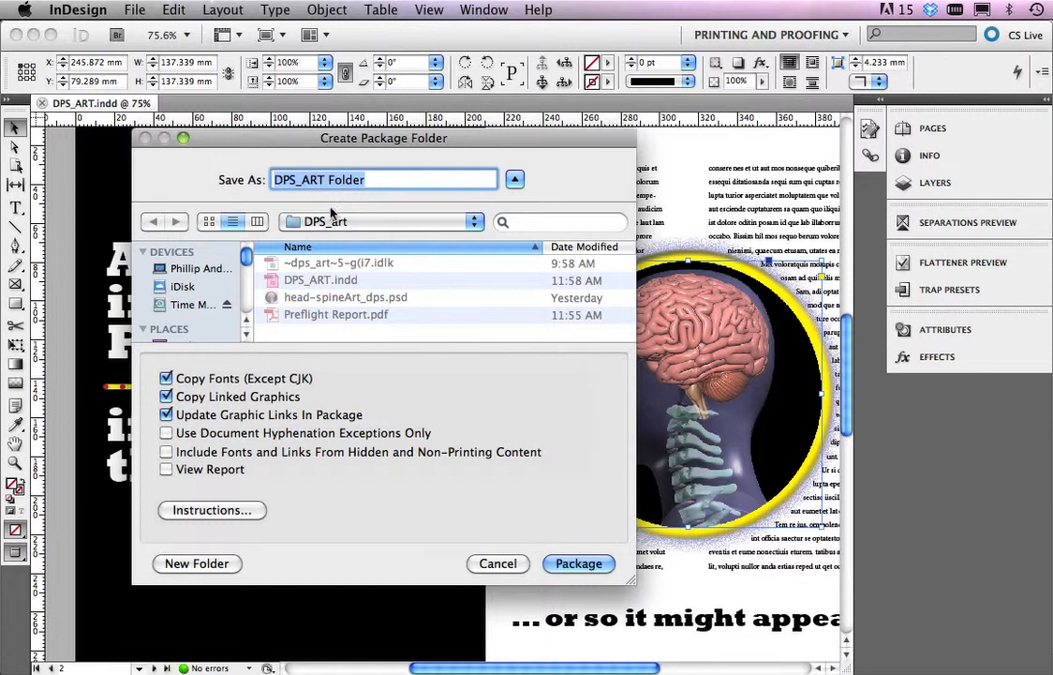
pyautogui.click(196, 509)
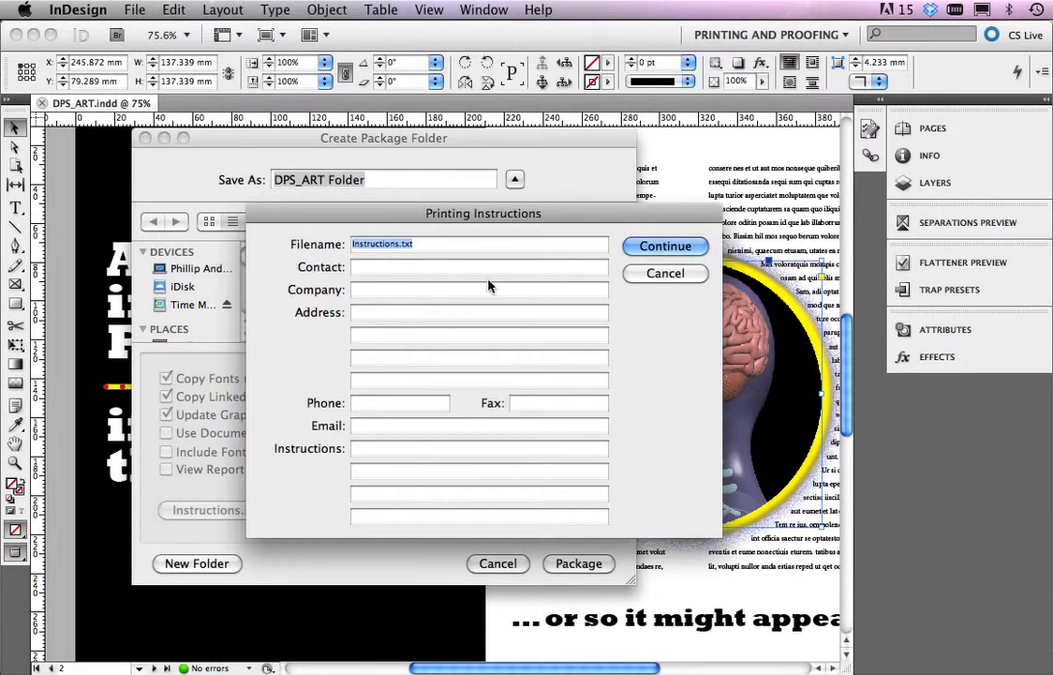
pyautogui.click(666, 272)
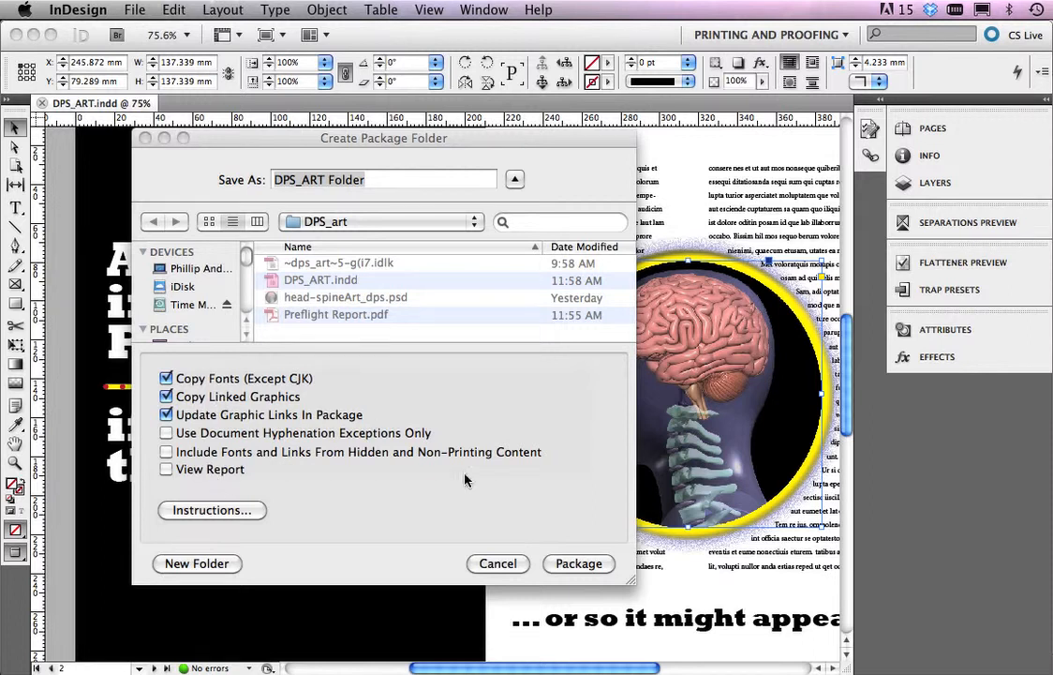
pyautogui.click(573, 566)
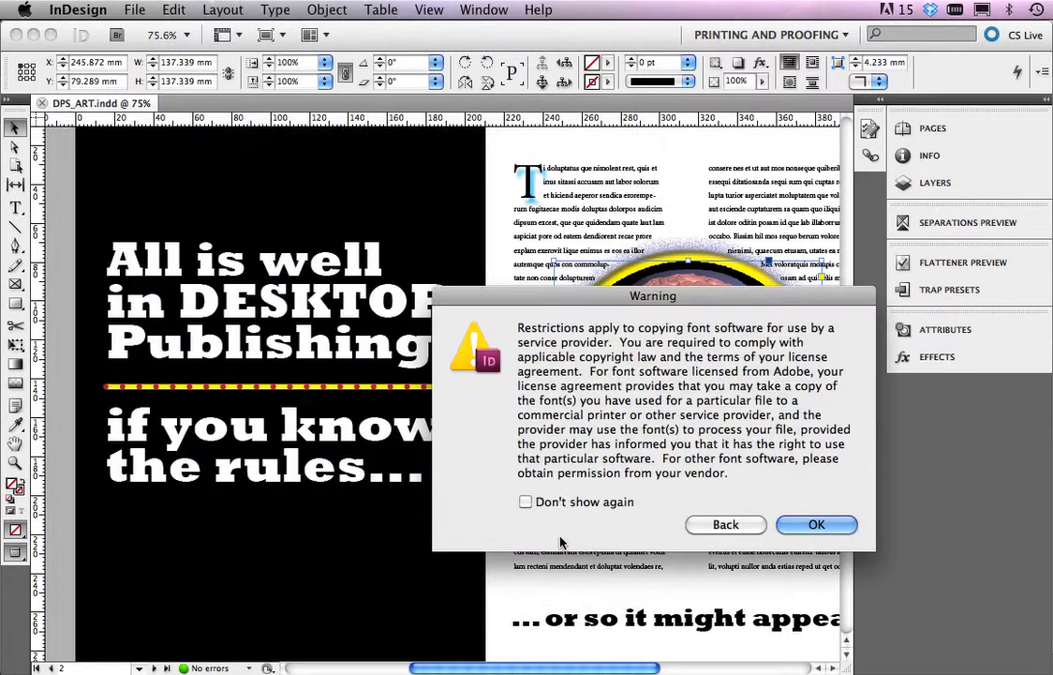
pyautogui.moveTo(641, 298); pyautogui.dragTo(306, 237)
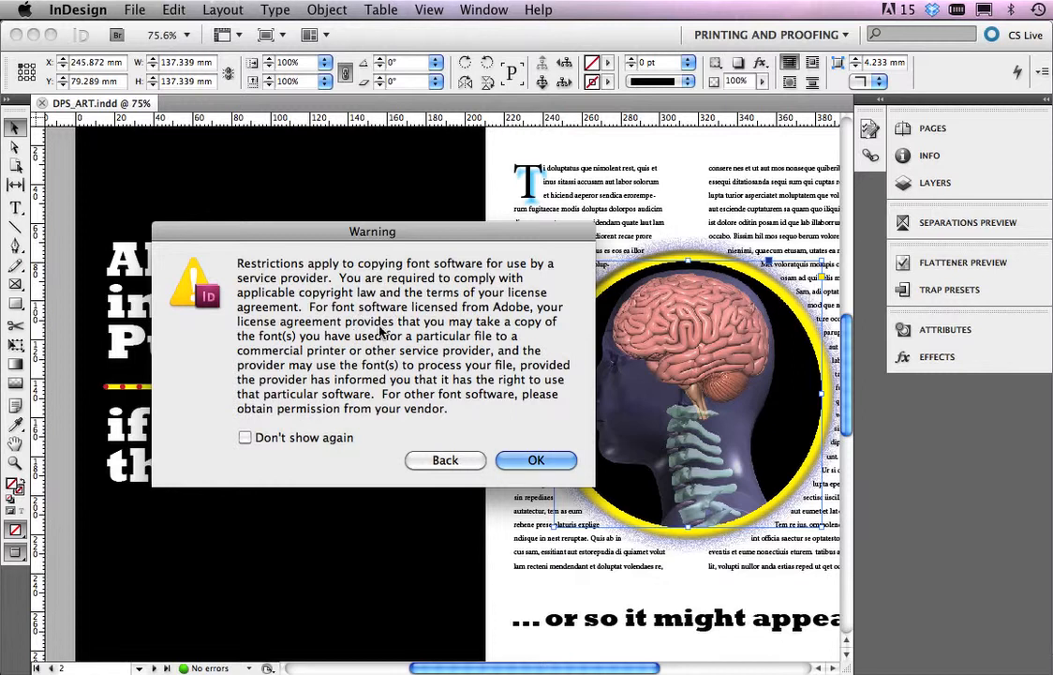
pyautogui.click(543, 459)
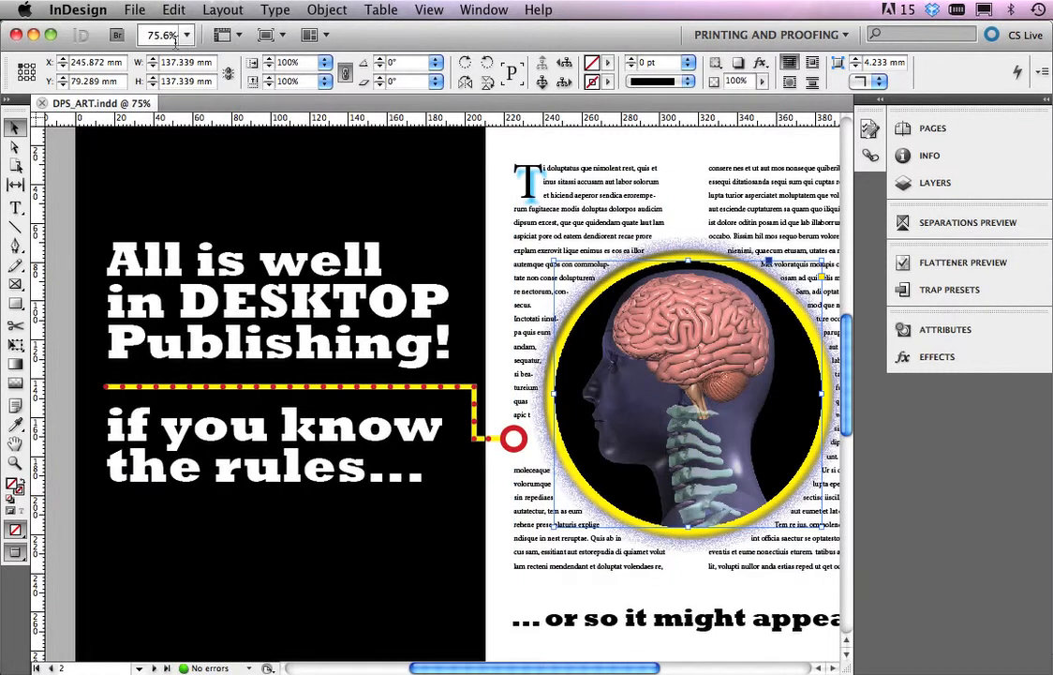
# Close the DPS_ART document and the welcome screen, and quit InDesign.
pyautogui.click(16, 36)
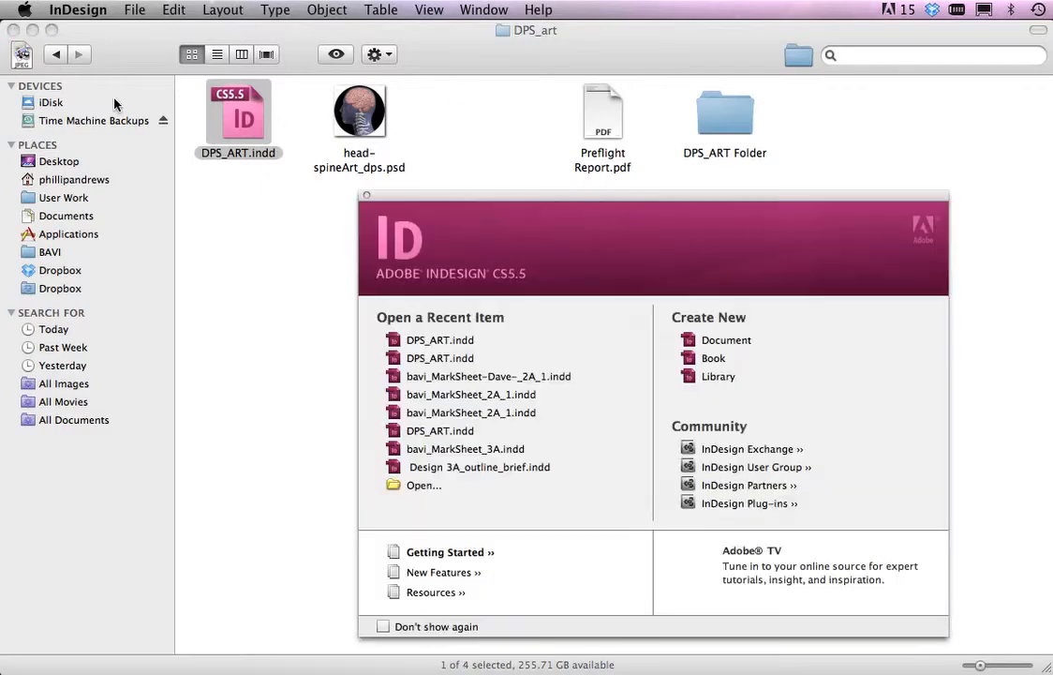
pyautogui.click(366, 198)
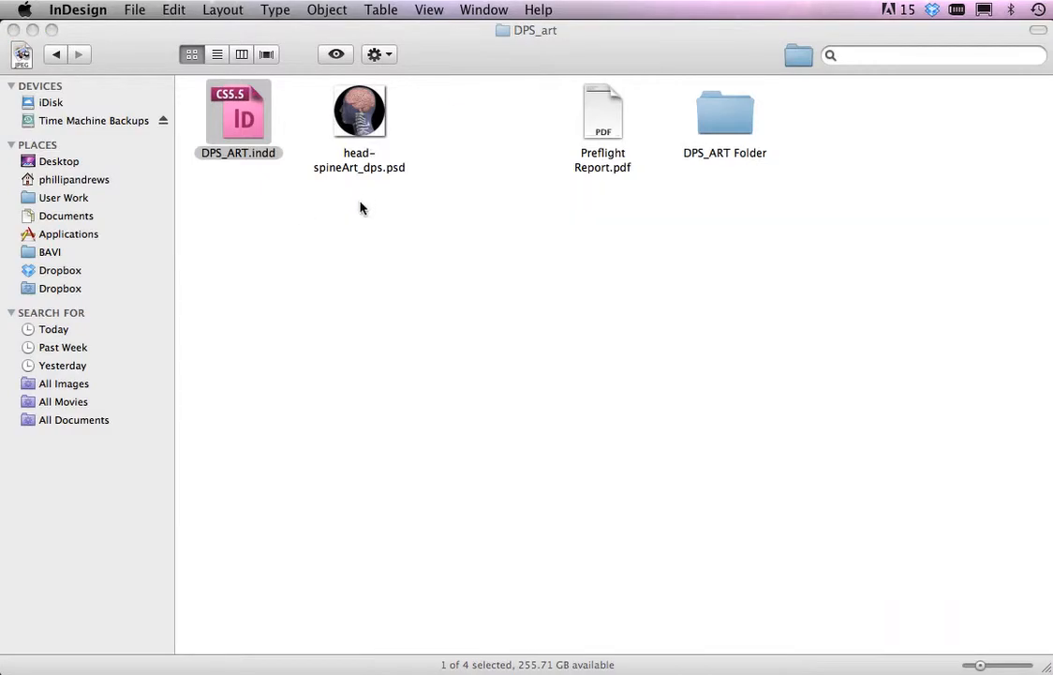
pyautogui.press('super+q')
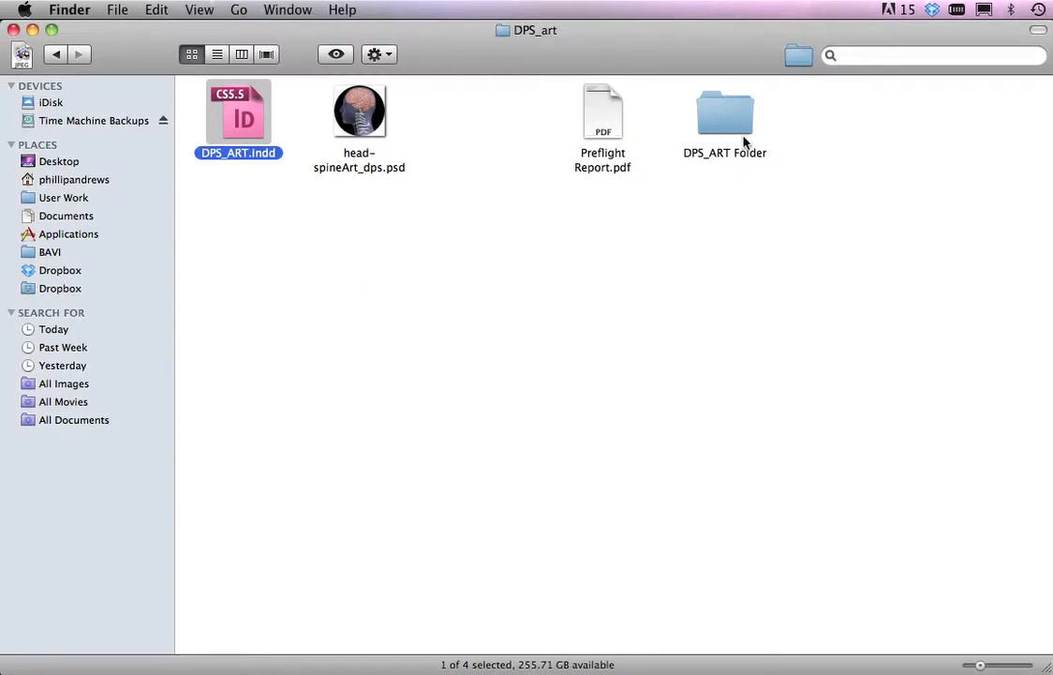
# Inspect DPS_ART Folder in Finder, checking the Document fonts folder, Instructions.txt and the Links folder.
pyautogui.click(720, 119)
pyautogui.doubleClick(721, 124)
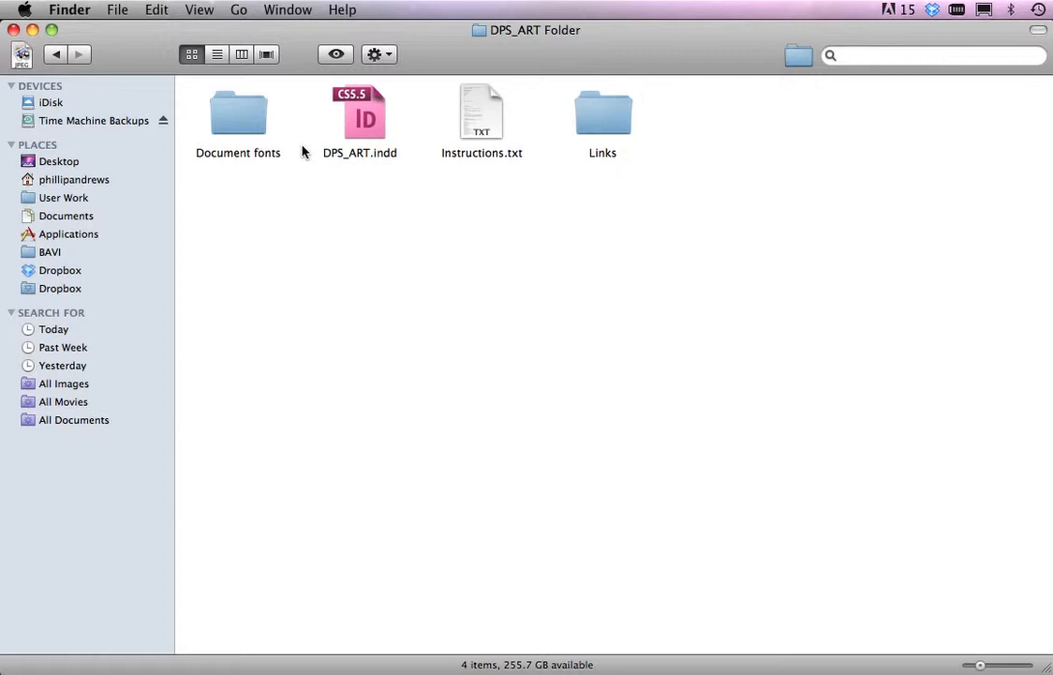
pyautogui.doubleClick(246, 118)
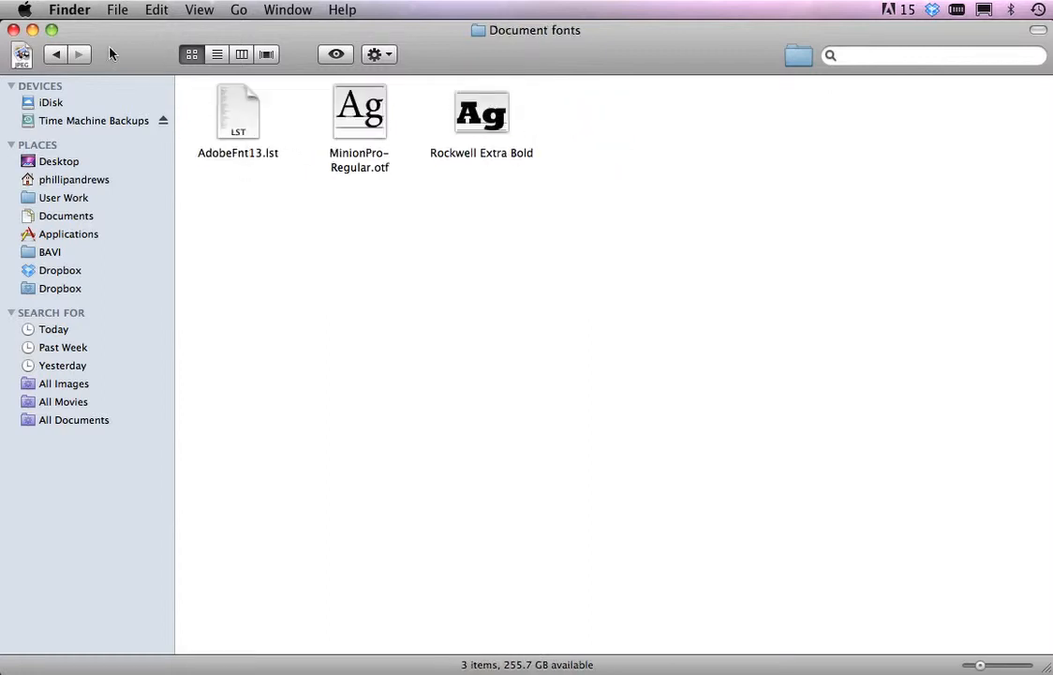
pyautogui.click(57, 56)
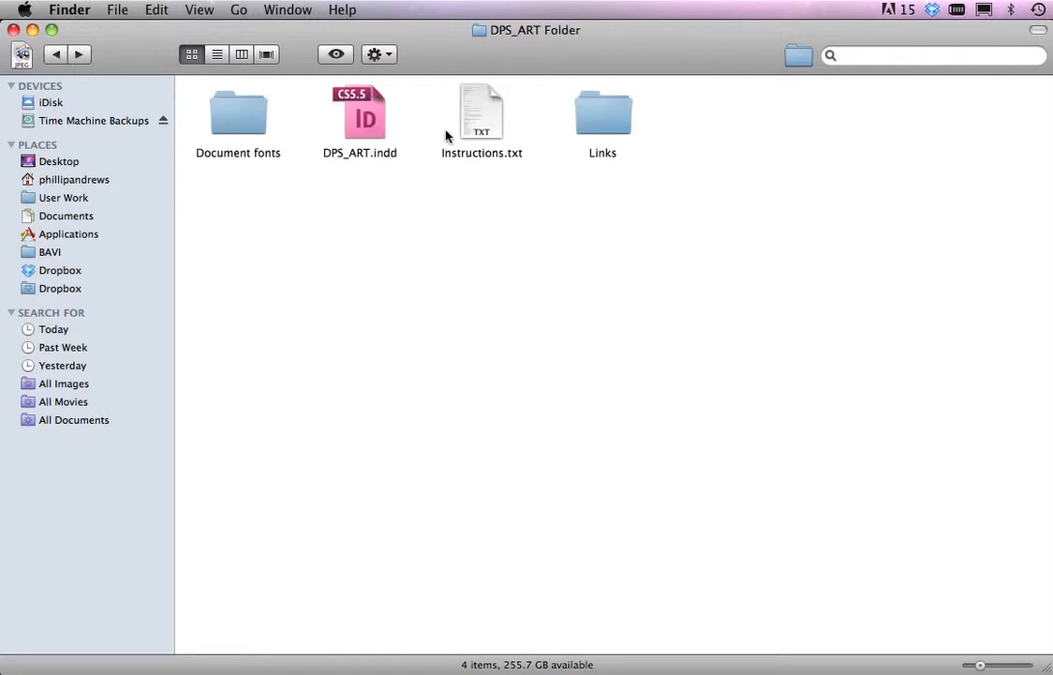
pyautogui.doubleClick(478, 127)
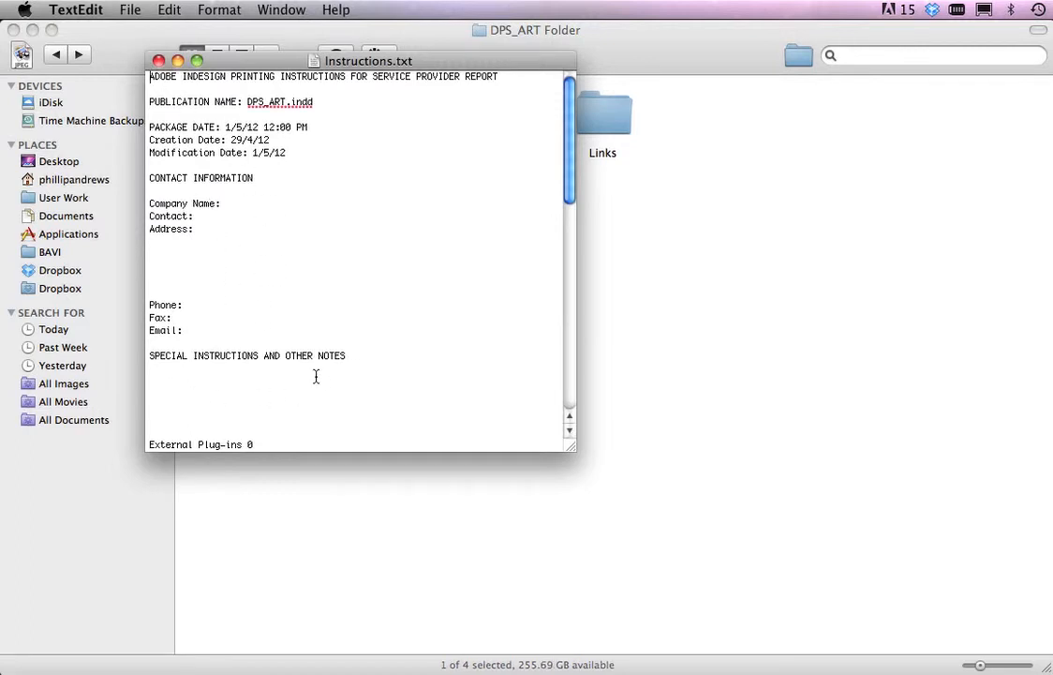
pyautogui.click(160, 61)
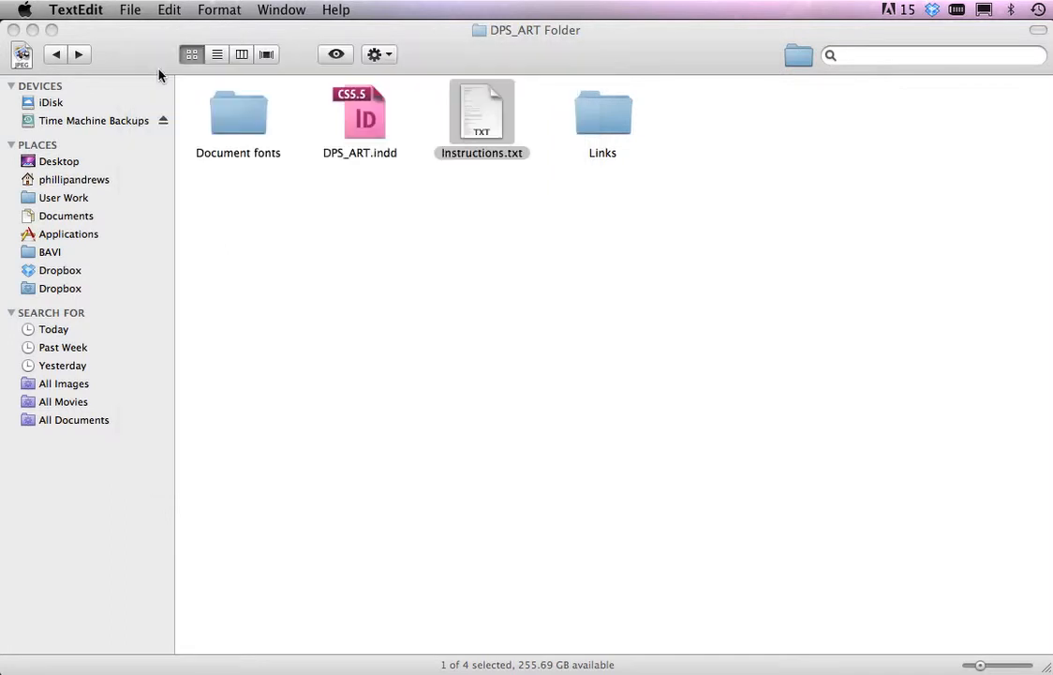
pyautogui.doubleClick(607, 123)
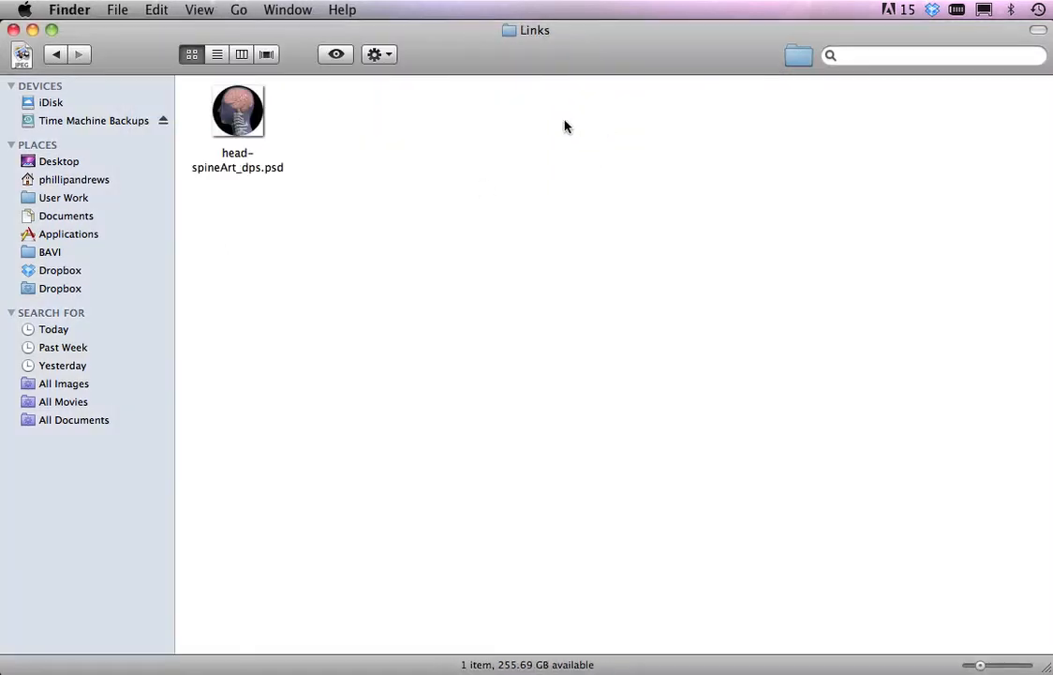
pyautogui.click(55, 53)
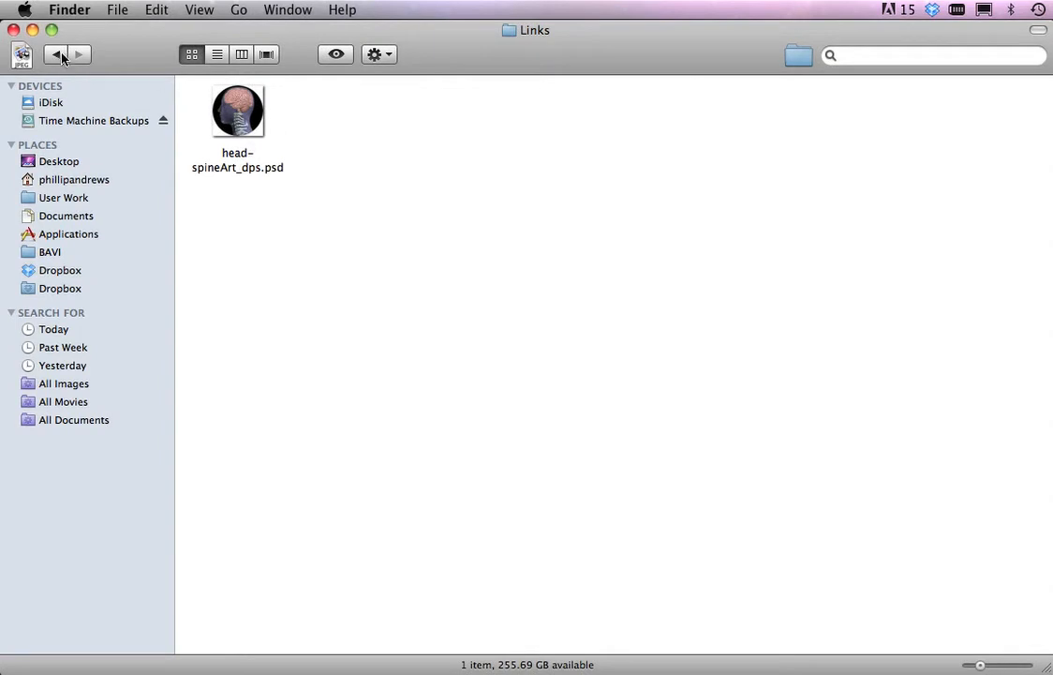